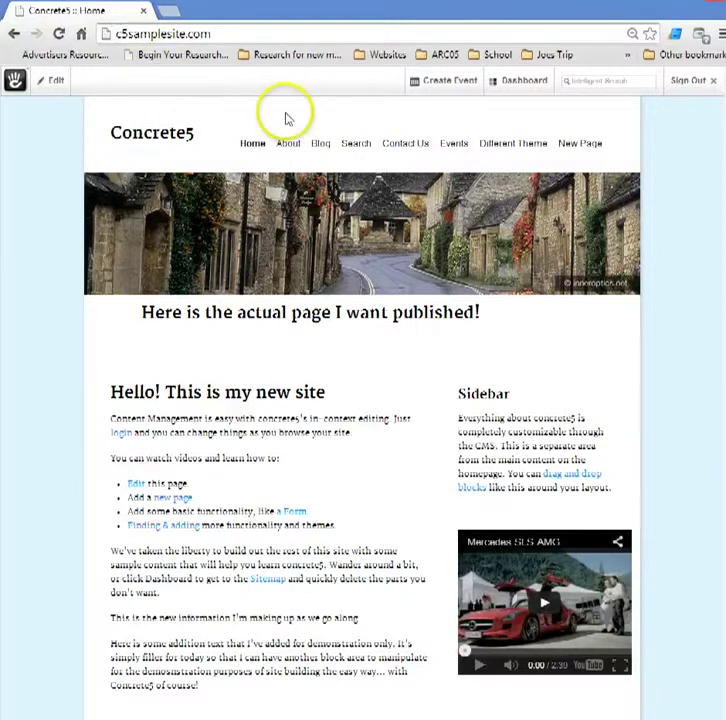
- Go to the Dashboard and open its System & Settings page
click(529, 87)
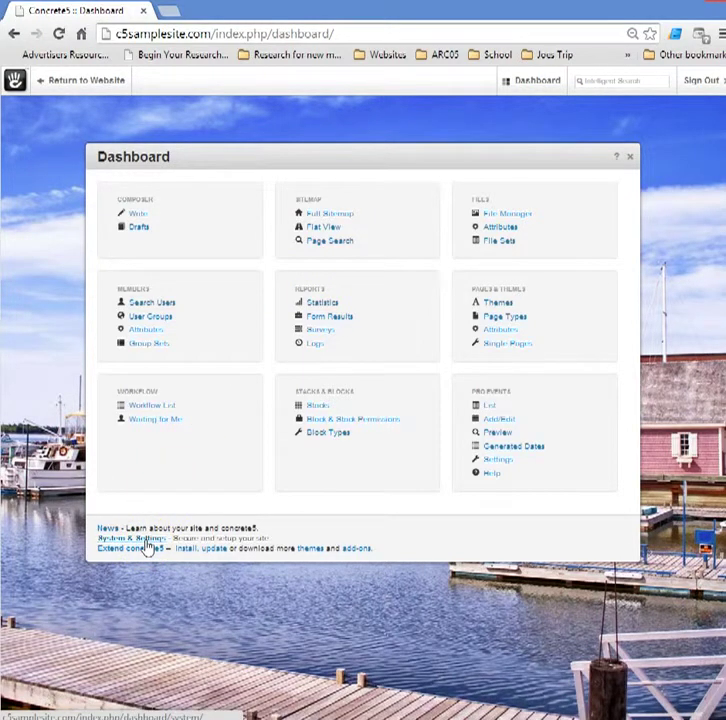
click(145, 541)
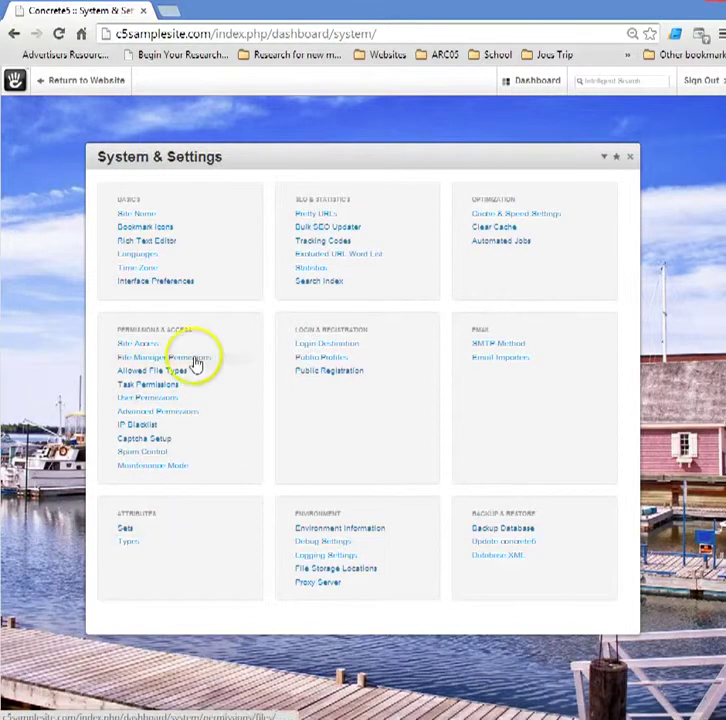
- Replace the Site Name setting 'Concrete5' with 'C5SampleSite' and save it
click(148, 219)
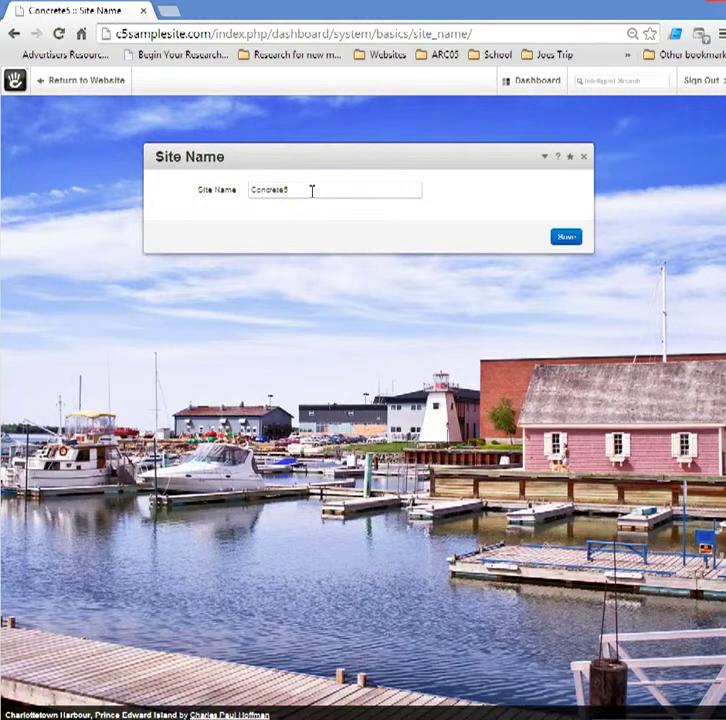
drag(312, 191, 203, 191)
key(BackSpace)
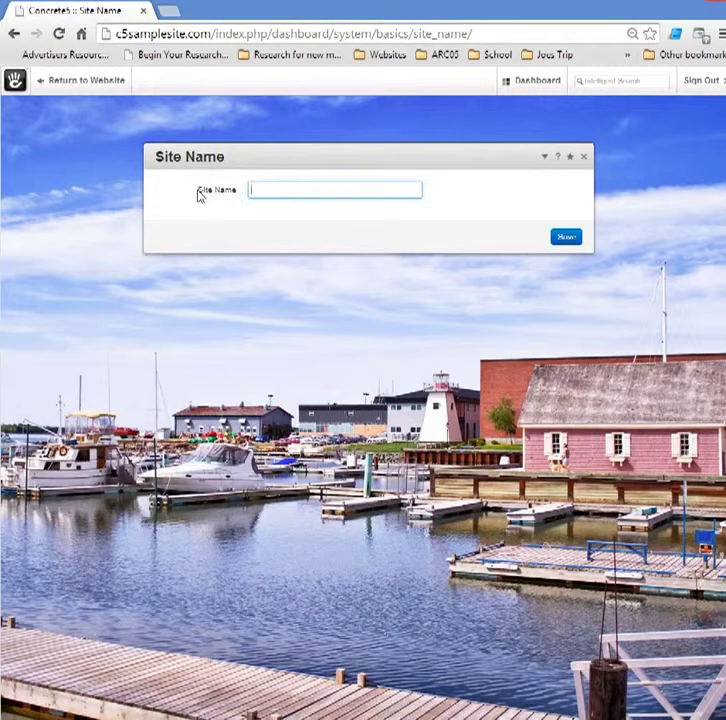
text(C5SampleSite)
click(566, 238)
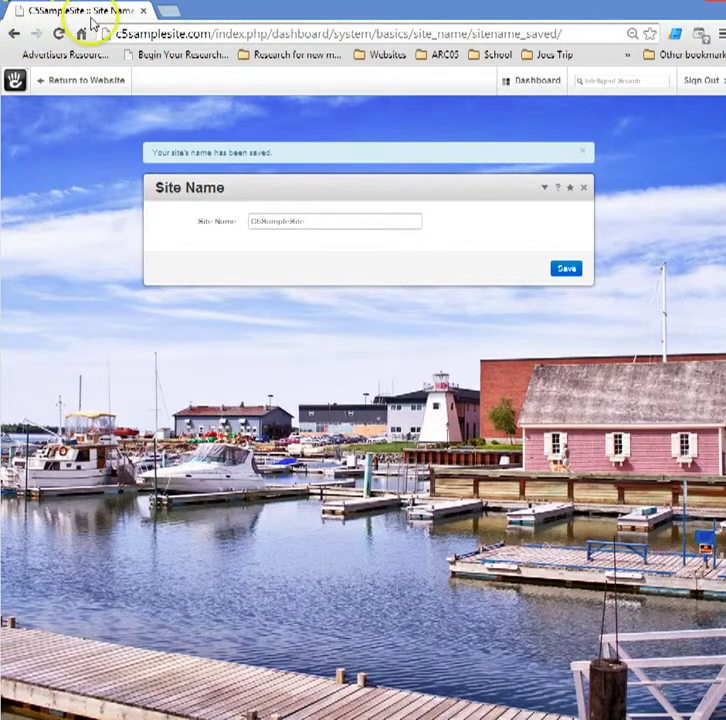
- Return to the live website, then go back into the full Dashboard
click(97, 80)
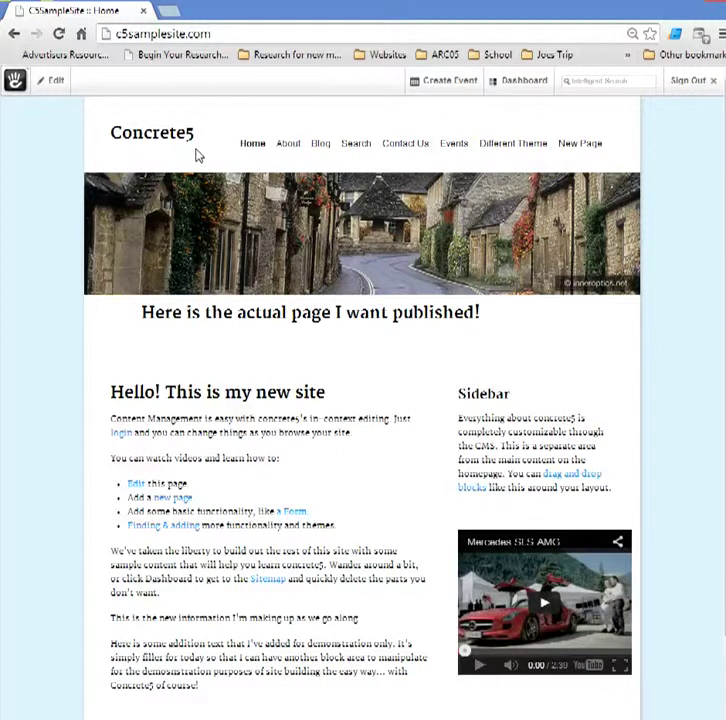
click(512, 92)
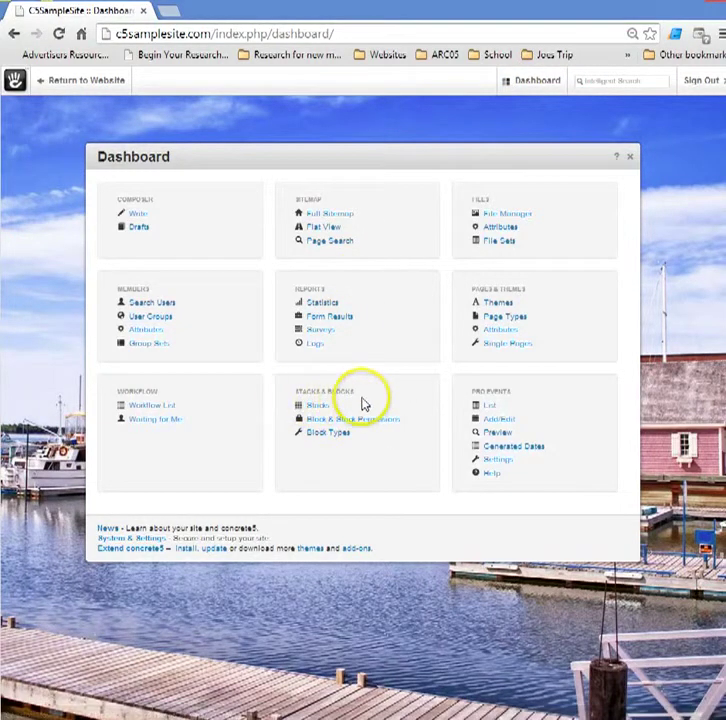
- Open the Stacks list under Stacks & Blocks and select the Site Name stack
click(318, 408)
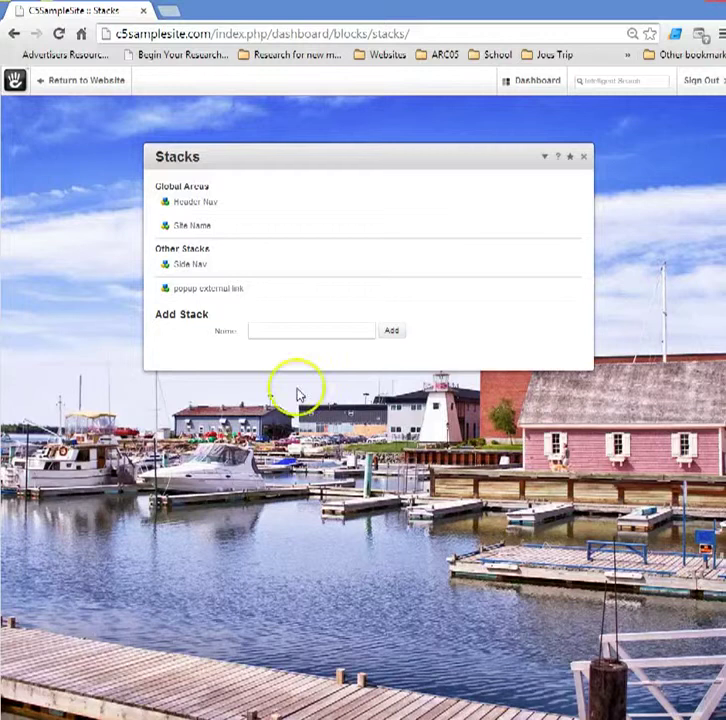
click(198, 229)
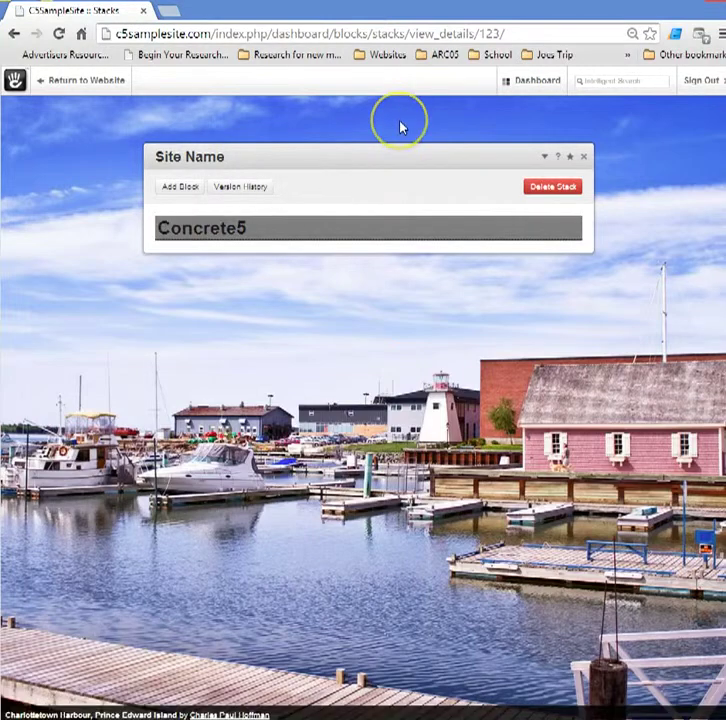
- Edit the Site Name heading block to read 'C5Samplesite', save it, and approve the stack changes
click(309, 232)
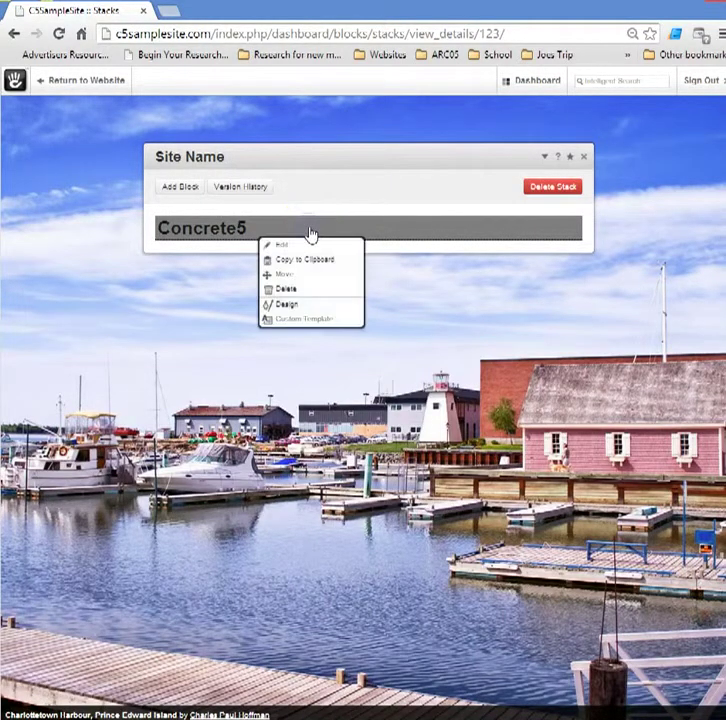
click(280, 245)
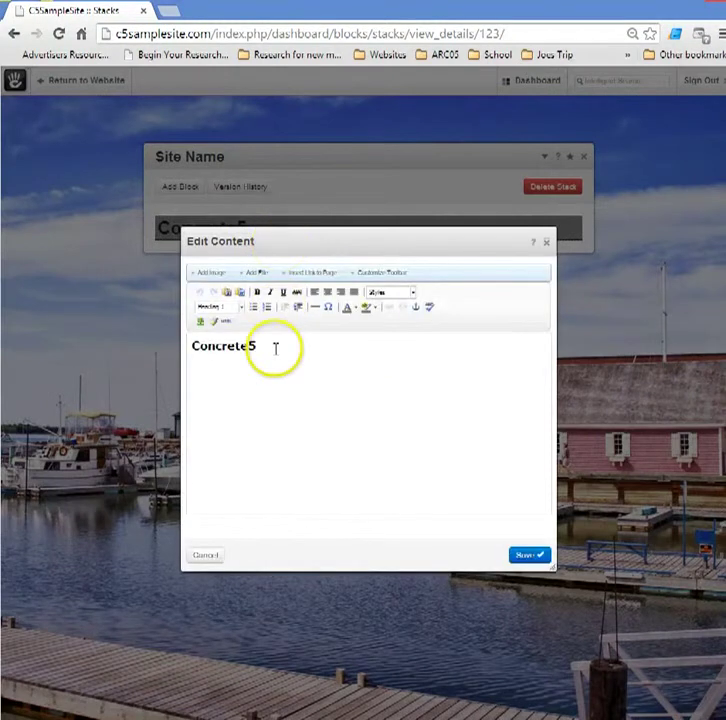
click(274, 348)
drag(274, 348, 183, 349)
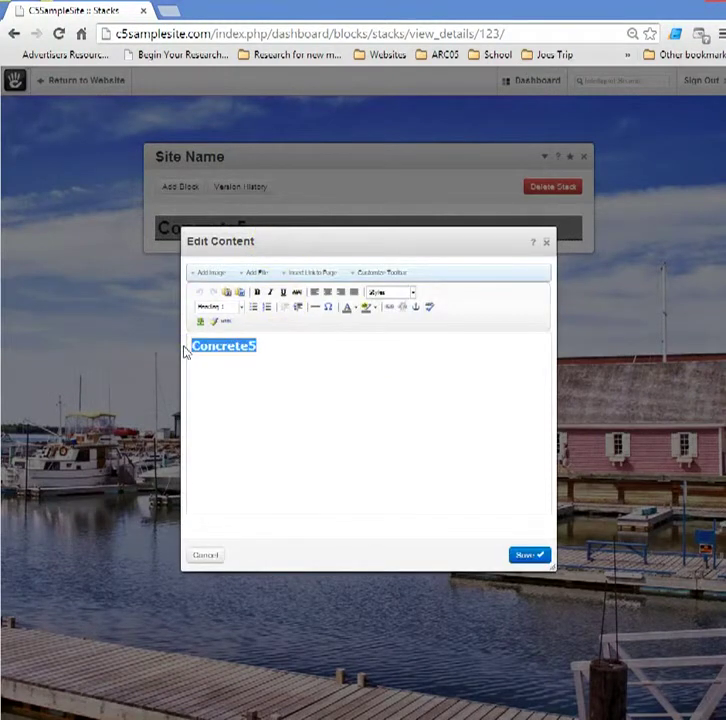
text(C5)
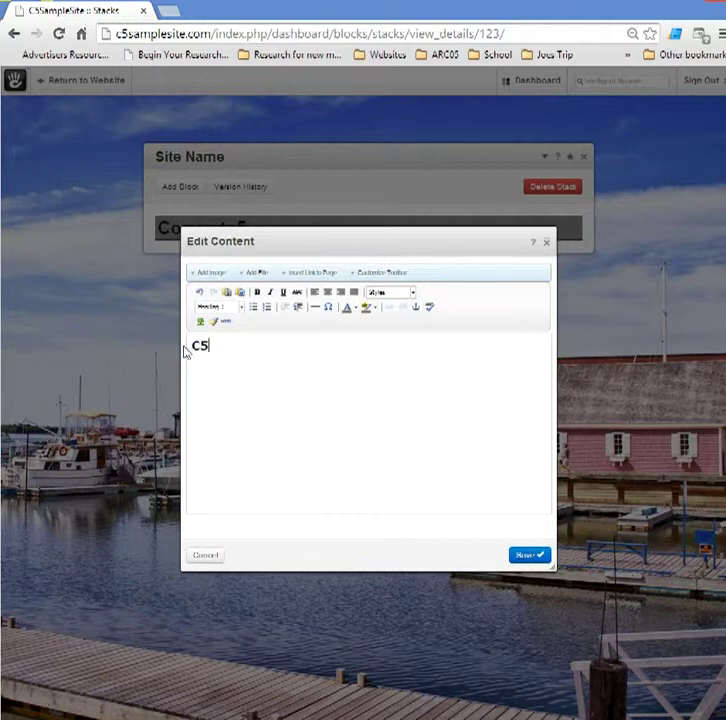
text(Samplesite)
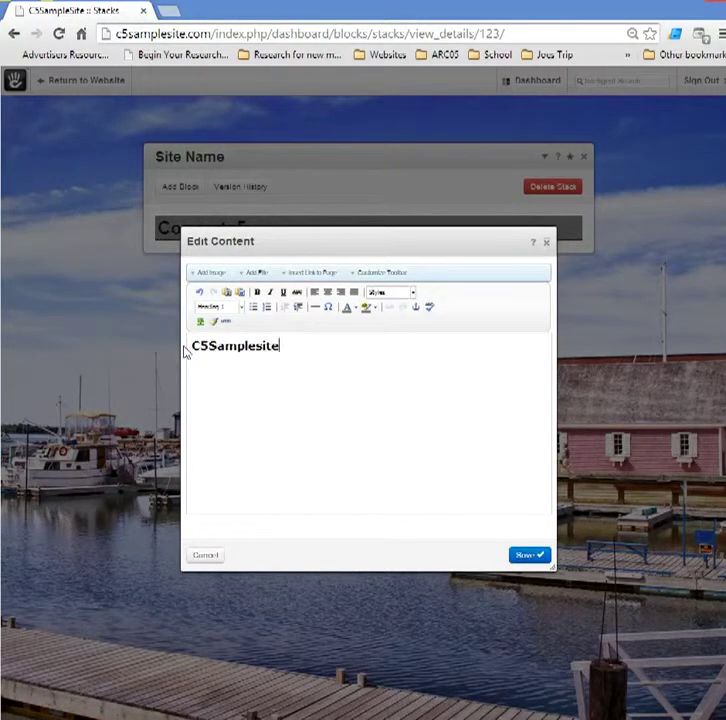
click(520, 555)
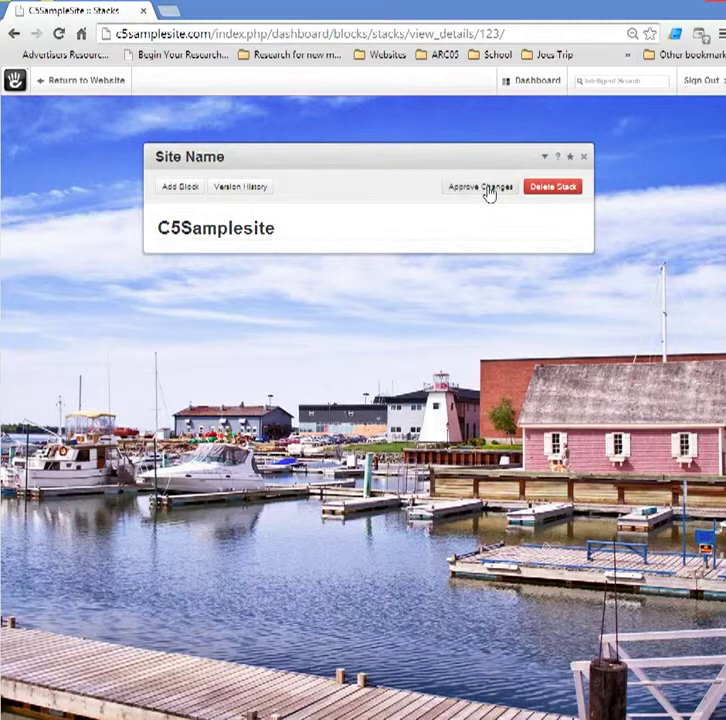
click(488, 192)
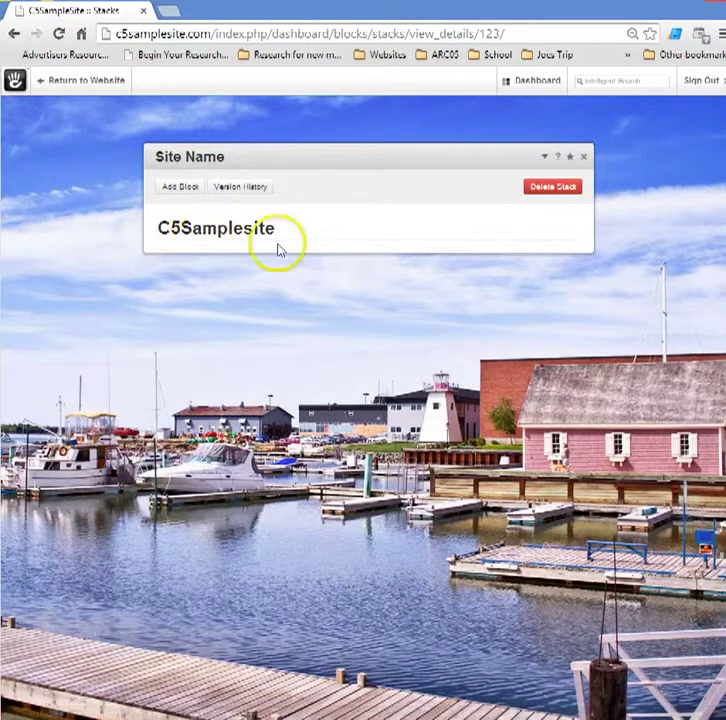
- Return to the website, then reopen the Site Name stack through Dashboard > Stacks
click(85, 88)
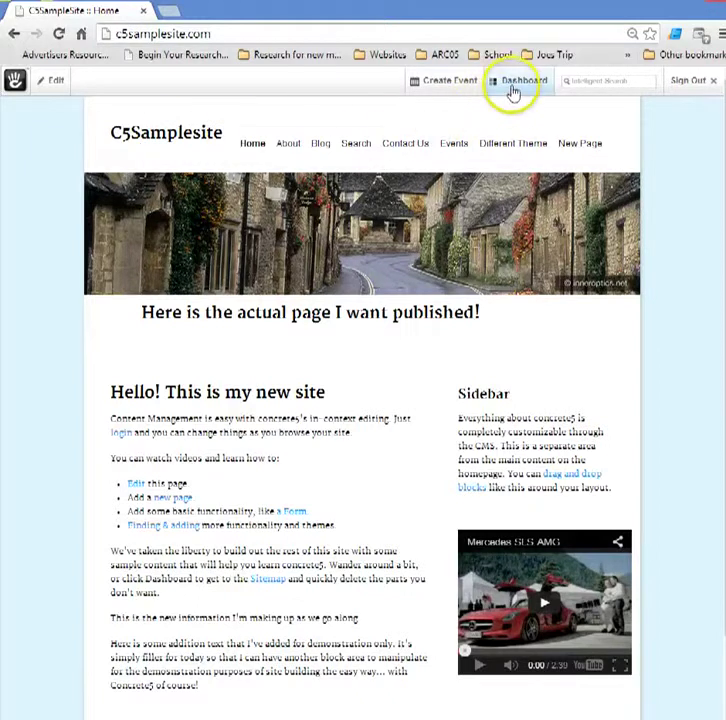
mouse_move(511, 89)
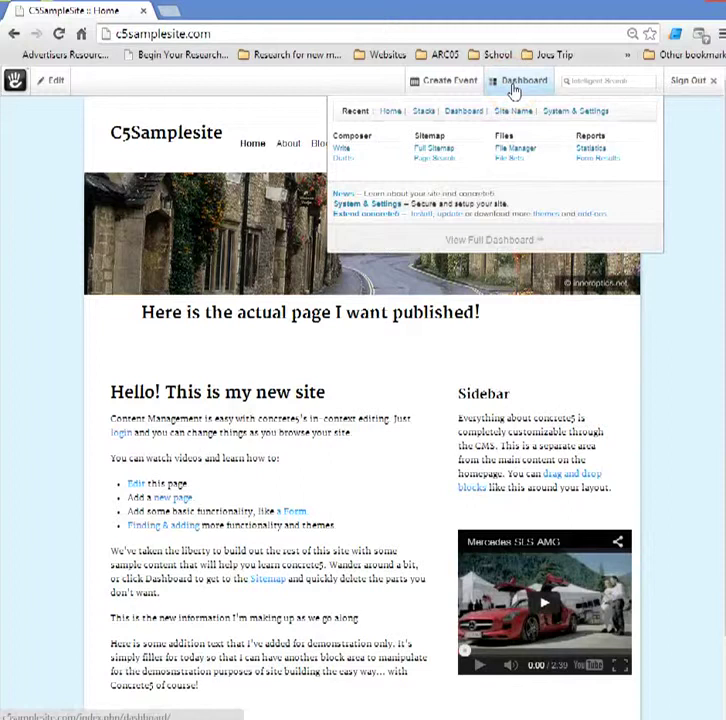
click(424, 112)
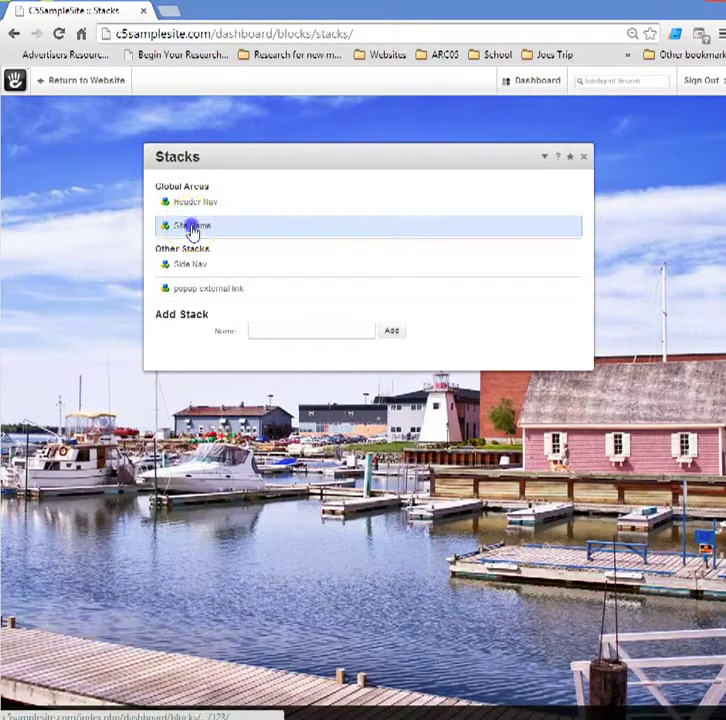
click(192, 229)
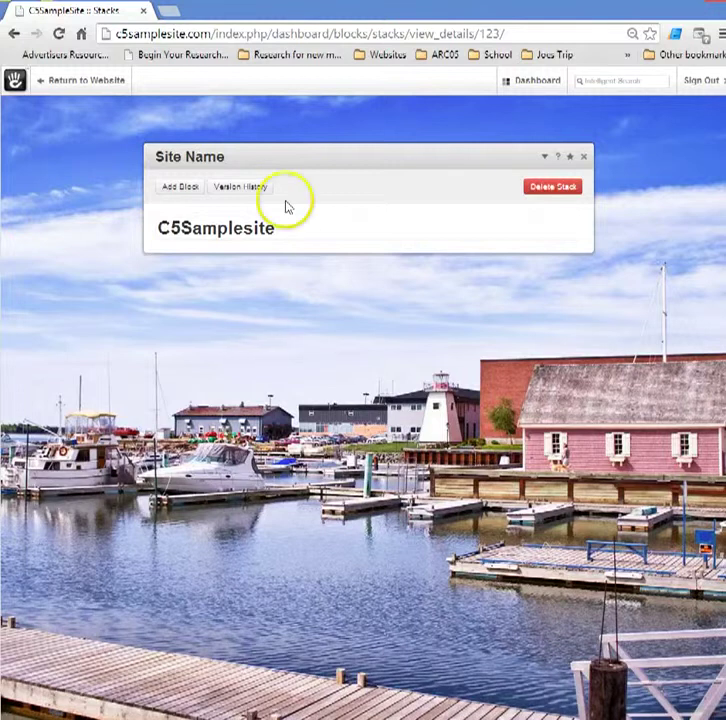
- Add an Image block to the Site Name stack and bring up the File Manager to choose its image
click(178, 189)
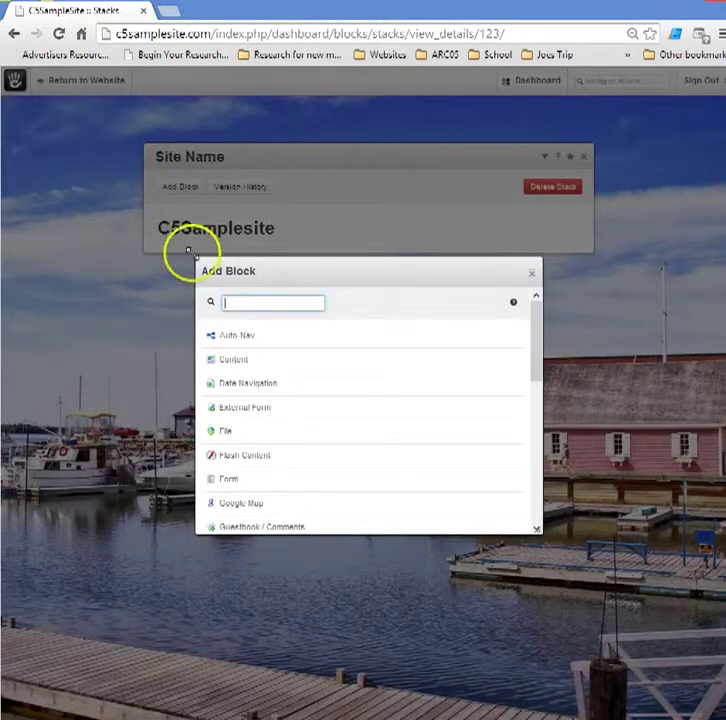
scroll(314, 436, down, 2)
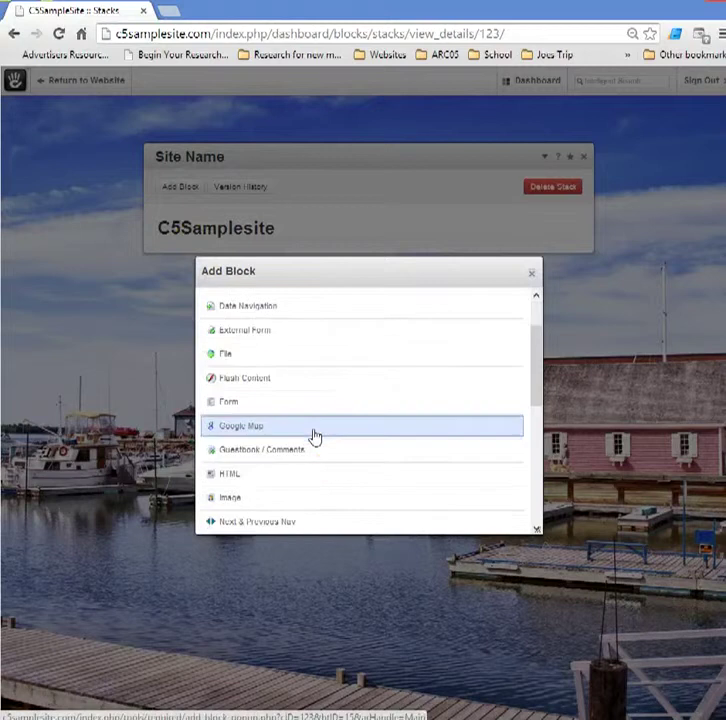
click(247, 507)
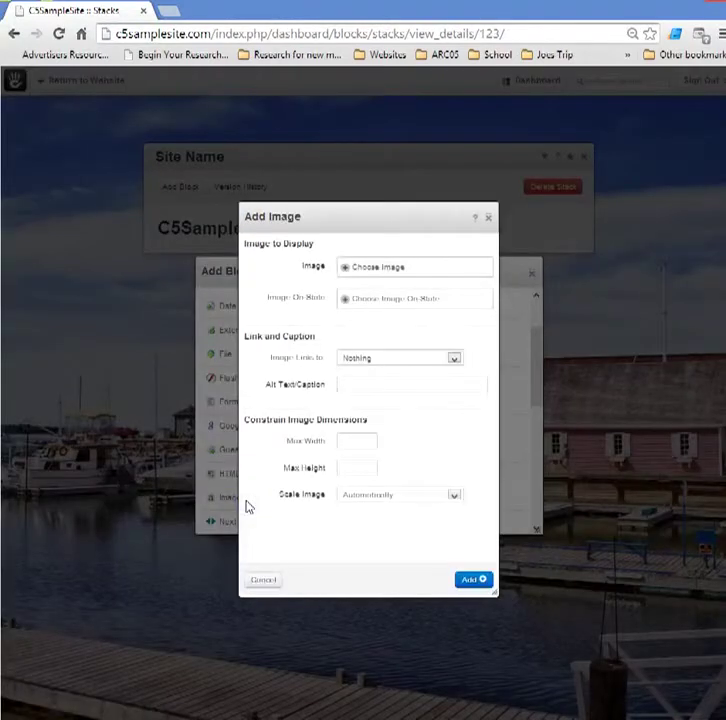
click(389, 270)
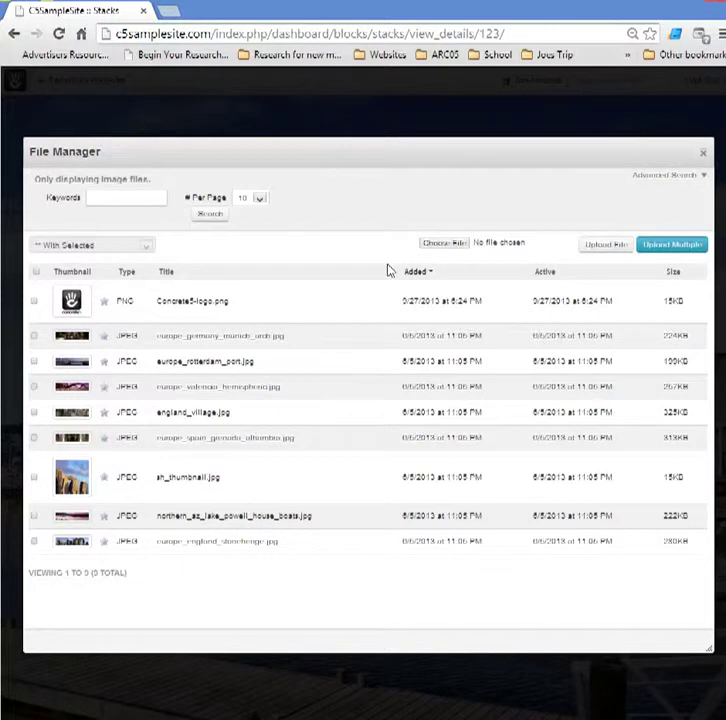
- Pick Concrete5-logo.png from the File Manager and add it as the stack's image block
click(367, 273)
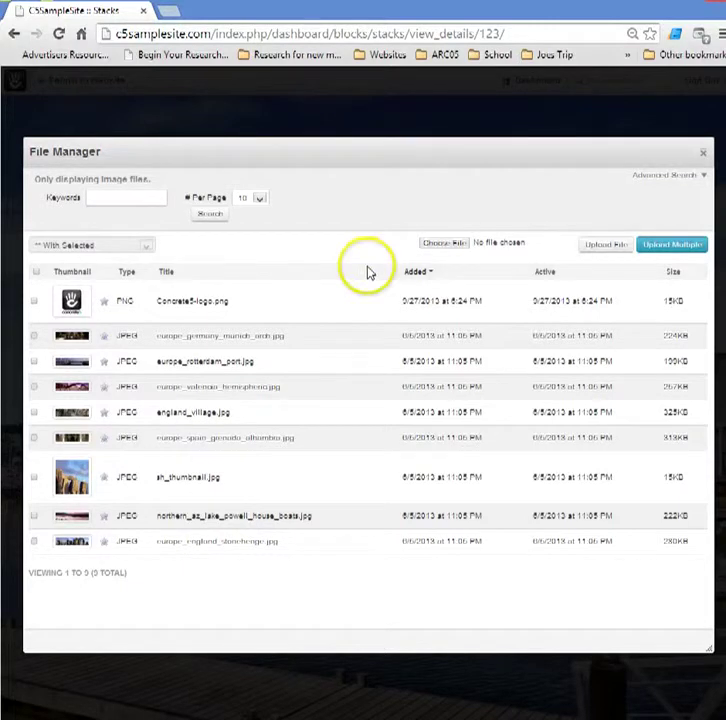
click(358, 273)
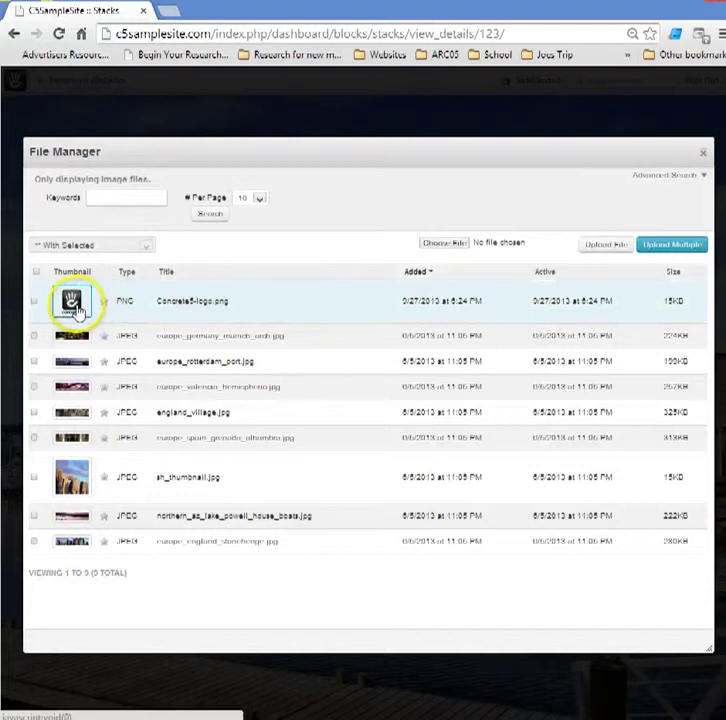
click(75, 308)
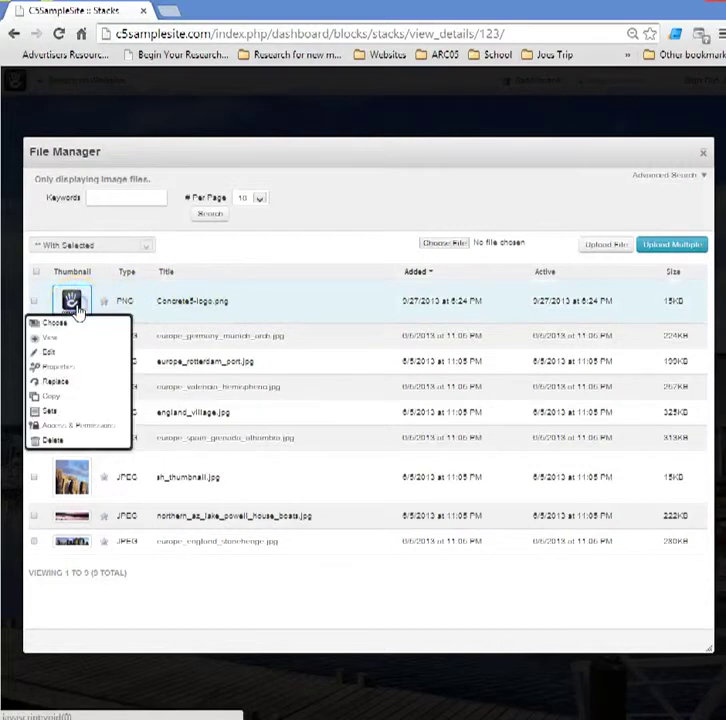
click(55, 323)
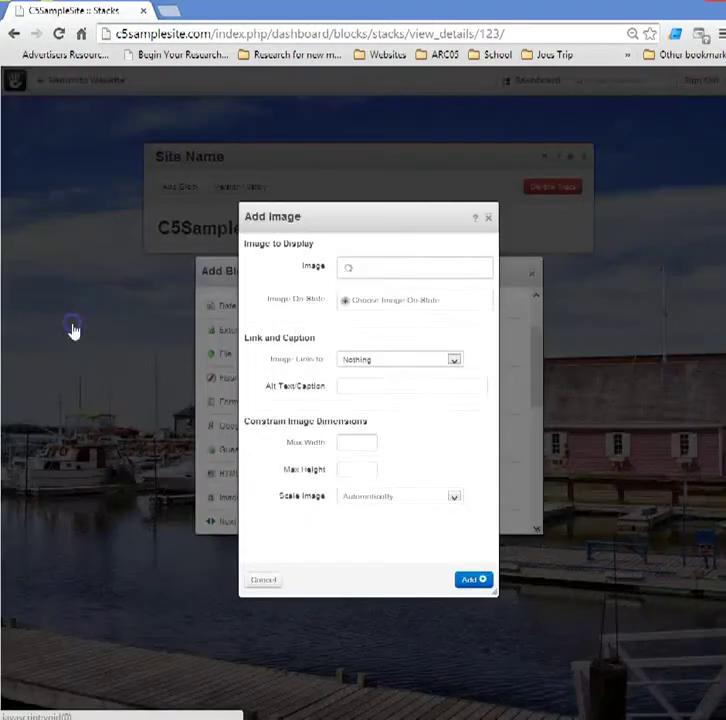
click(469, 580)
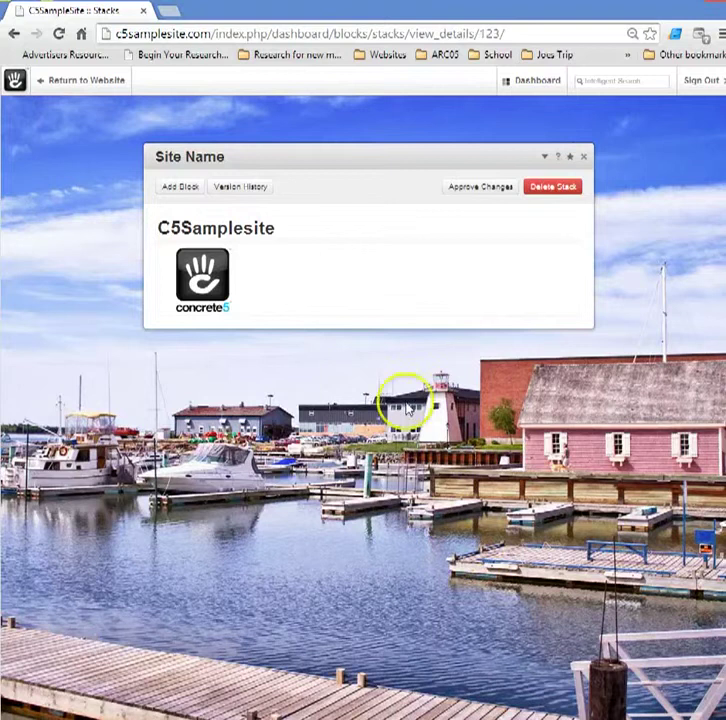
- Approve the Site Name stack changes and view the home page now showing the logo
click(497, 193)
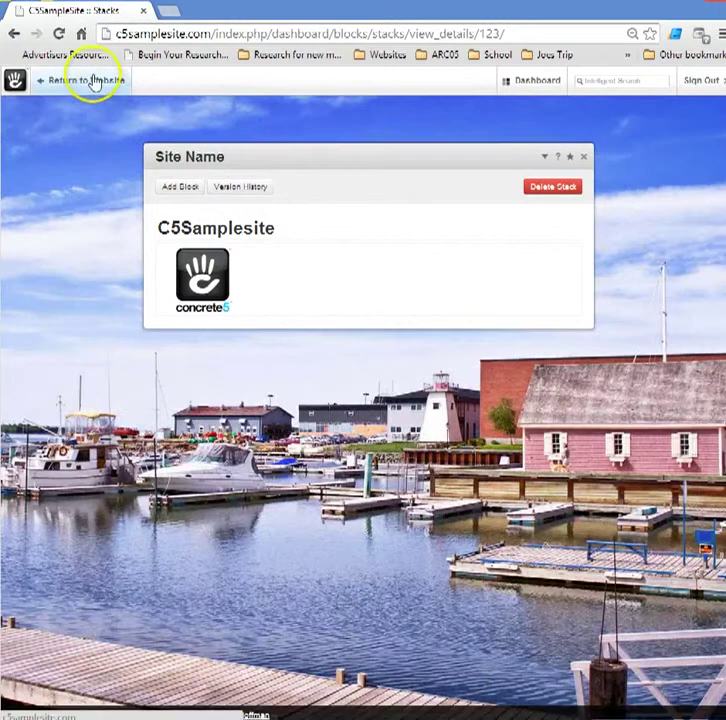
click(90, 79)
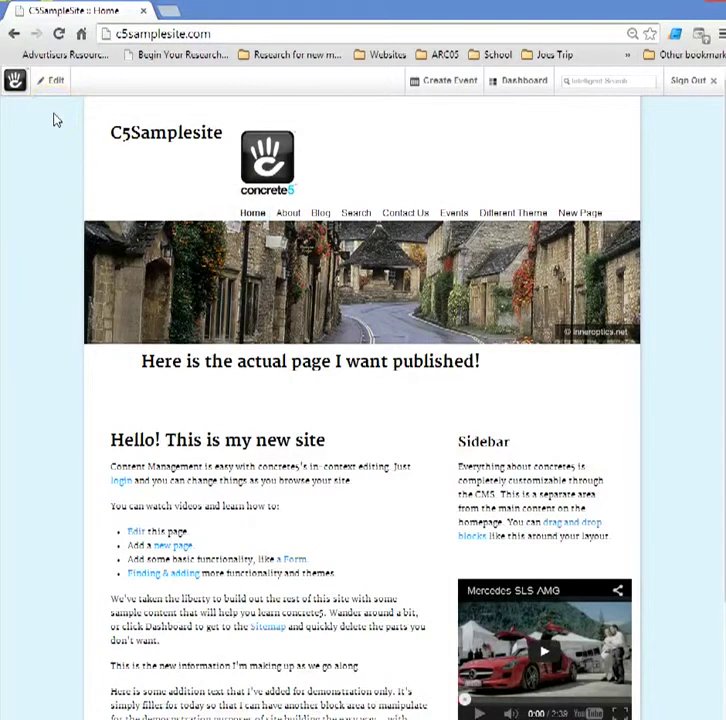
- Open the Bulk SEO Updater from System & Settings under SEO & Statistics
mouse_move(527, 88)
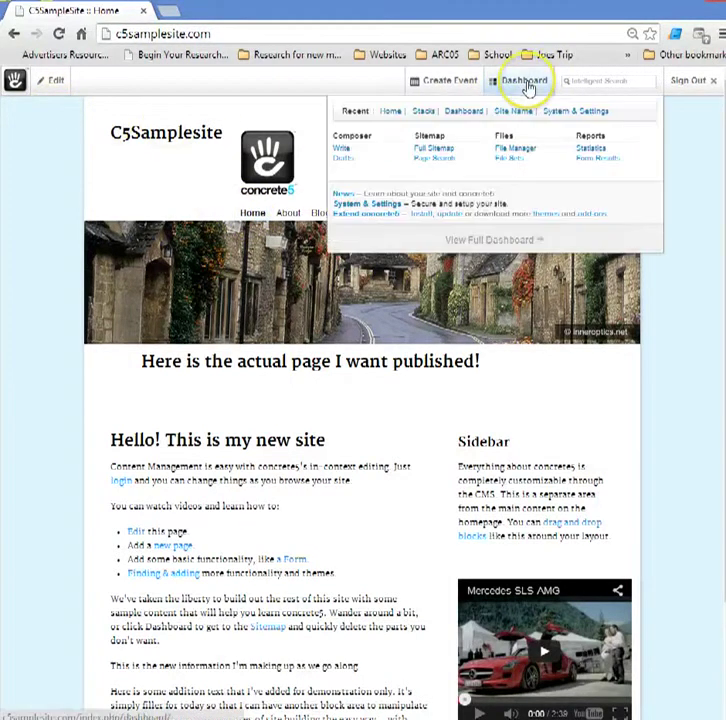
click(366, 205)
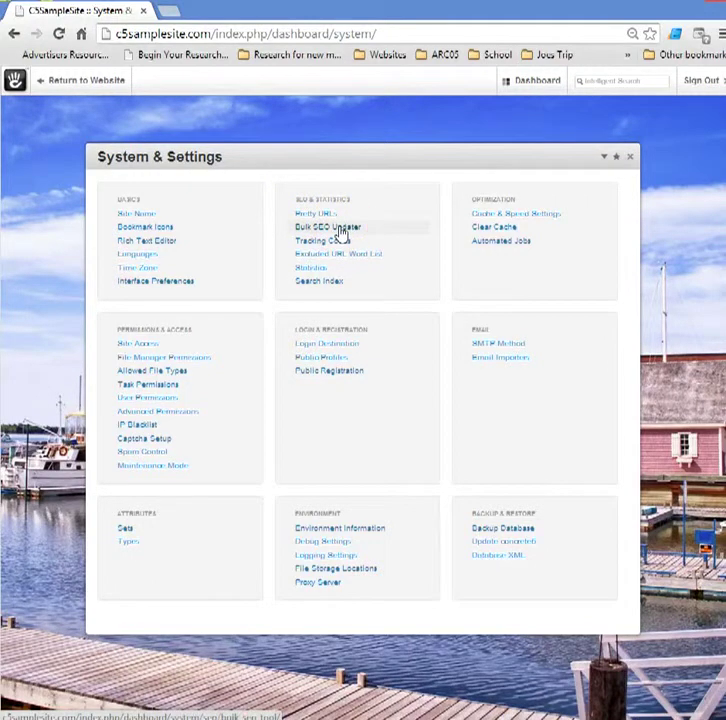
click(340, 229)
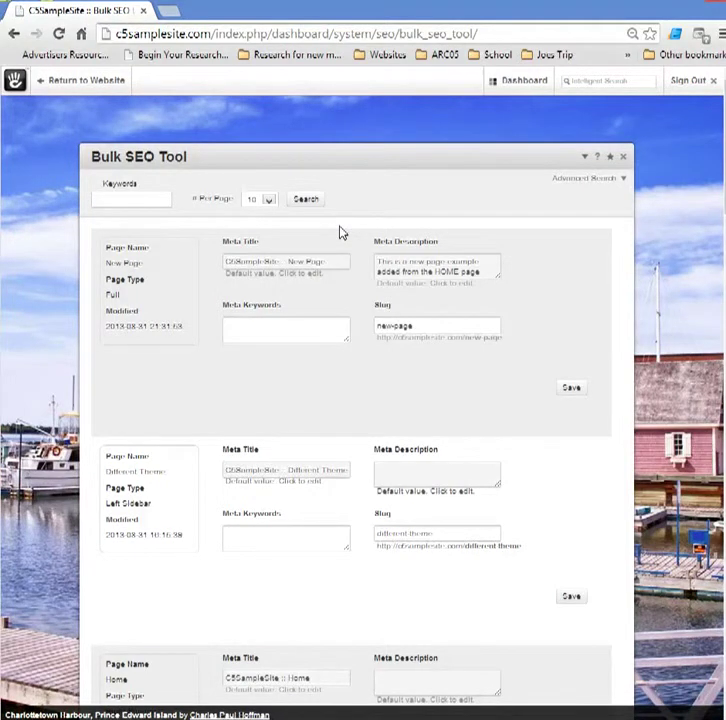
- Replace the Home row's 'C5SampleSite ::' meta title with 'Home Site' and save that row
scroll(340, 233, down, 1)
scroll(340, 233, down, 3)
scroll(338, 243, up, 4)
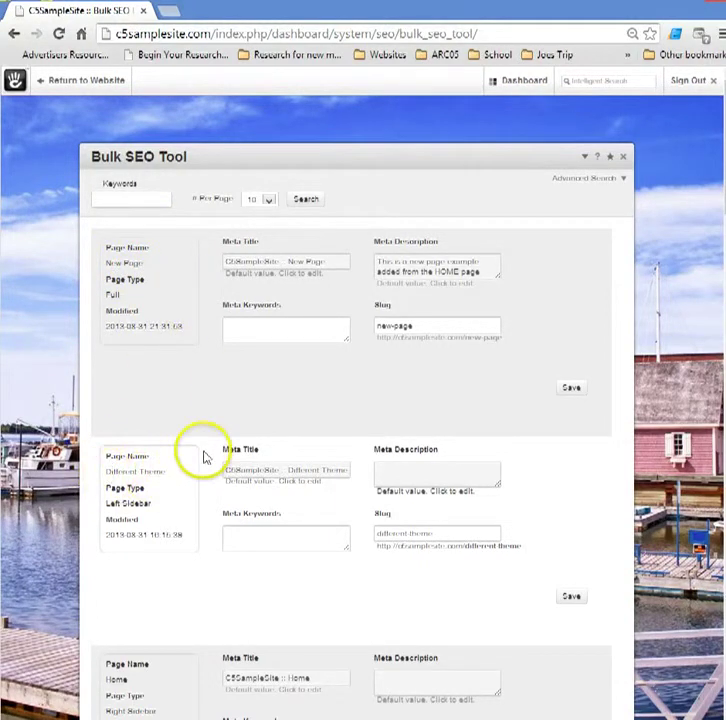
scroll(195, 465, down, 3)
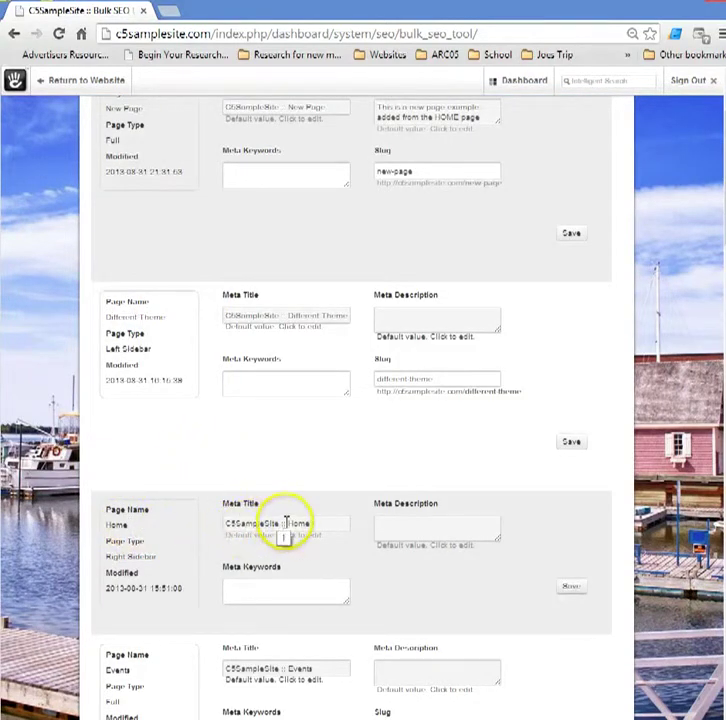
click(318, 523)
drag(318, 523, 202, 546)
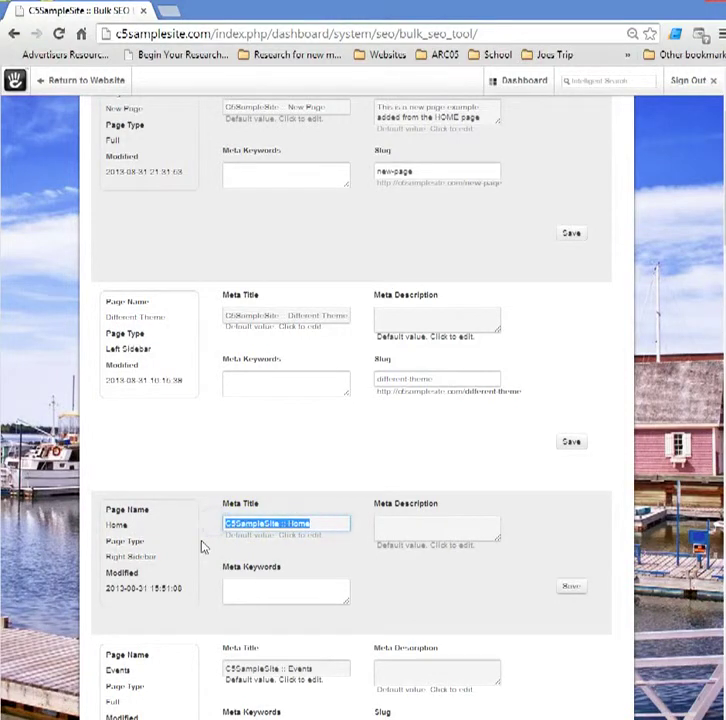
click(305, 522)
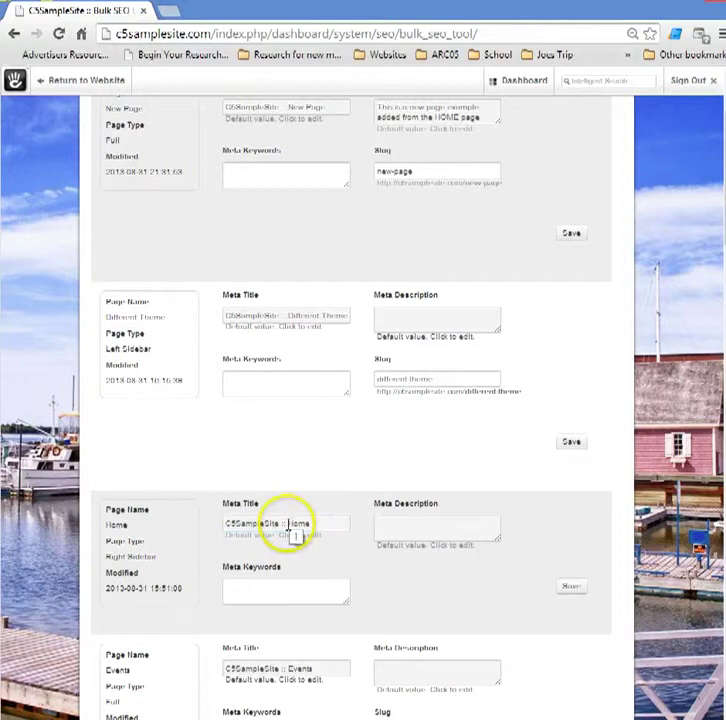
drag(287, 525, 193, 537)
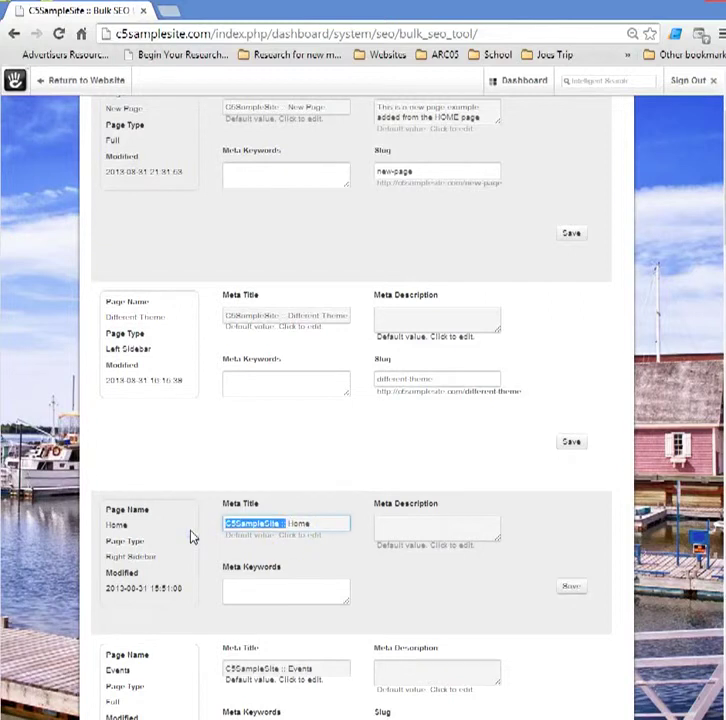
key(BackSpace)
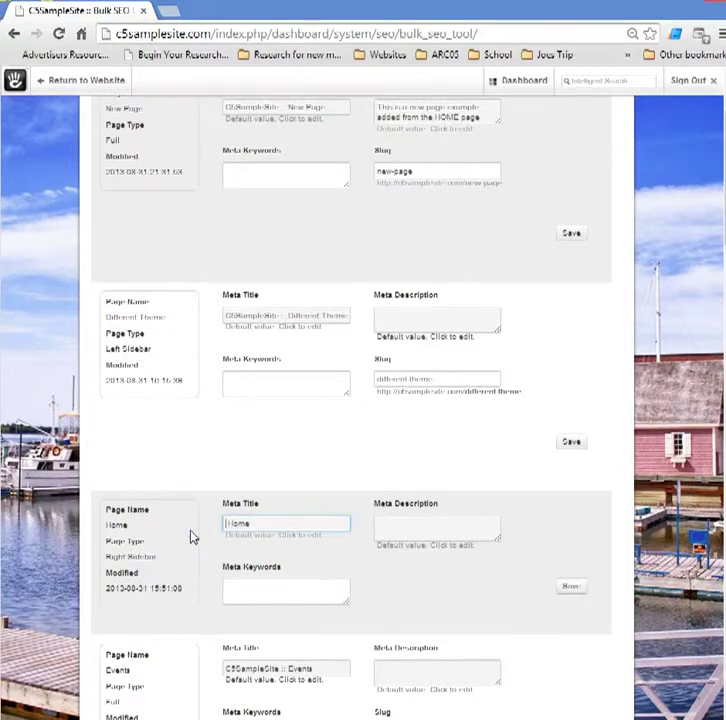
click(263, 523)
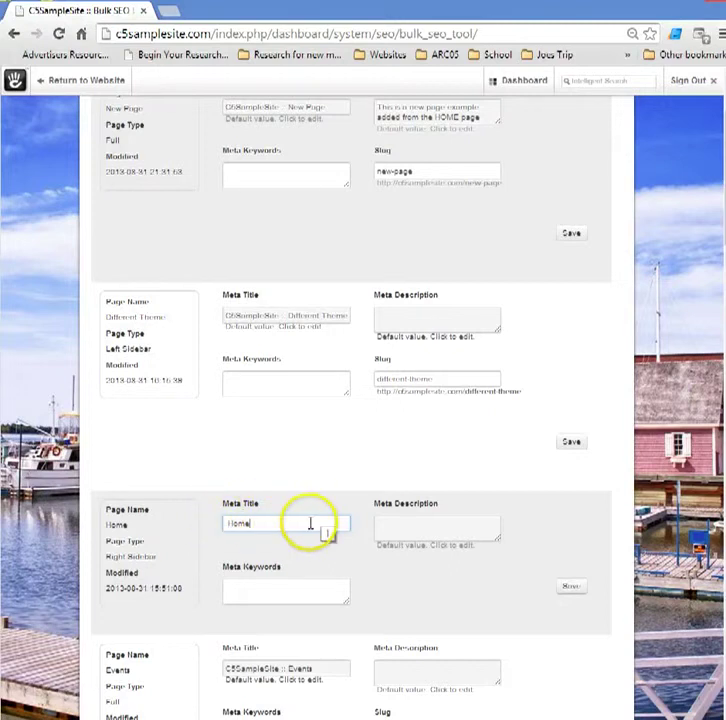
text(:)
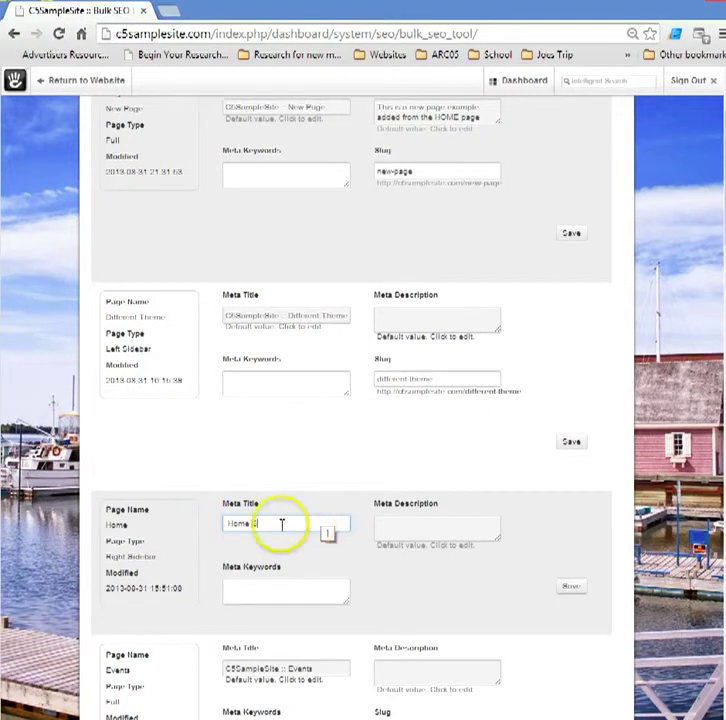
text(ite)
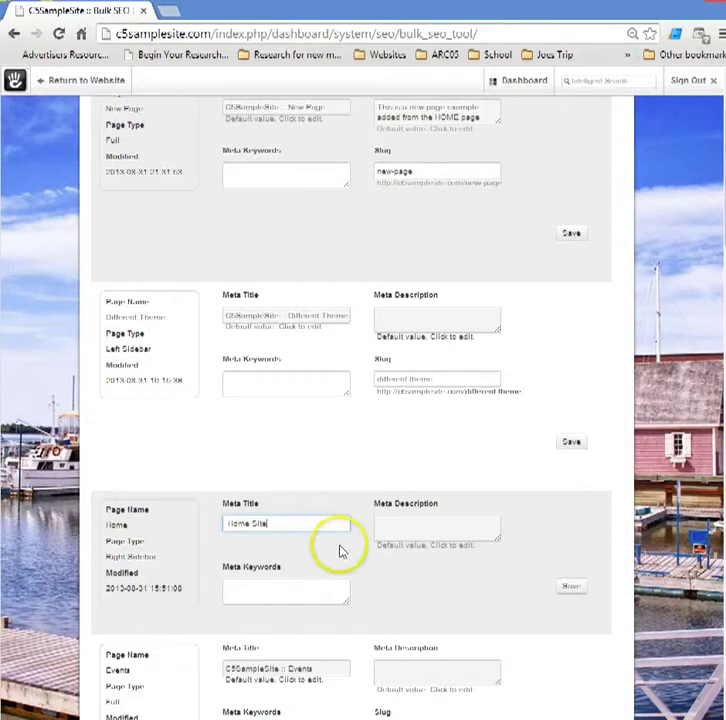
click(576, 589)
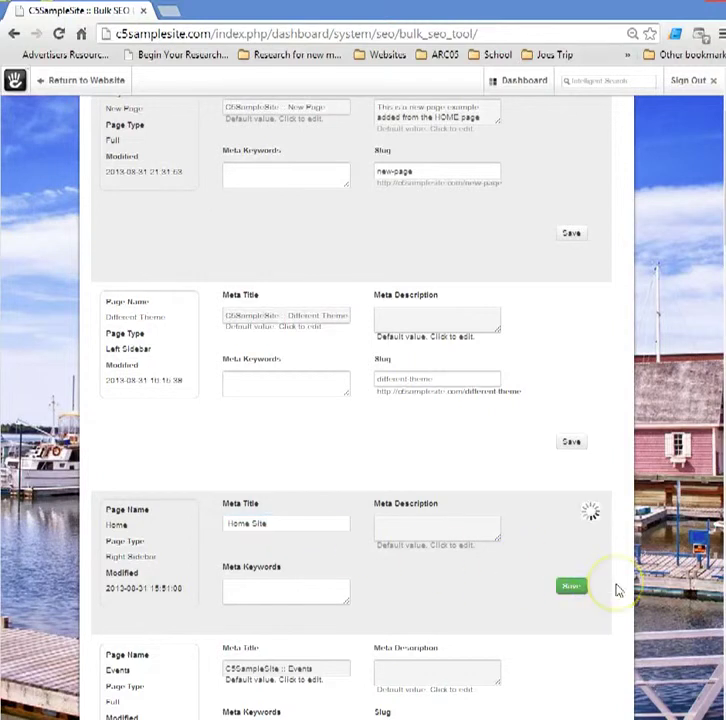
- Return to the live website and reload it so the tab title shows 'Home Site'
click(65, 84)
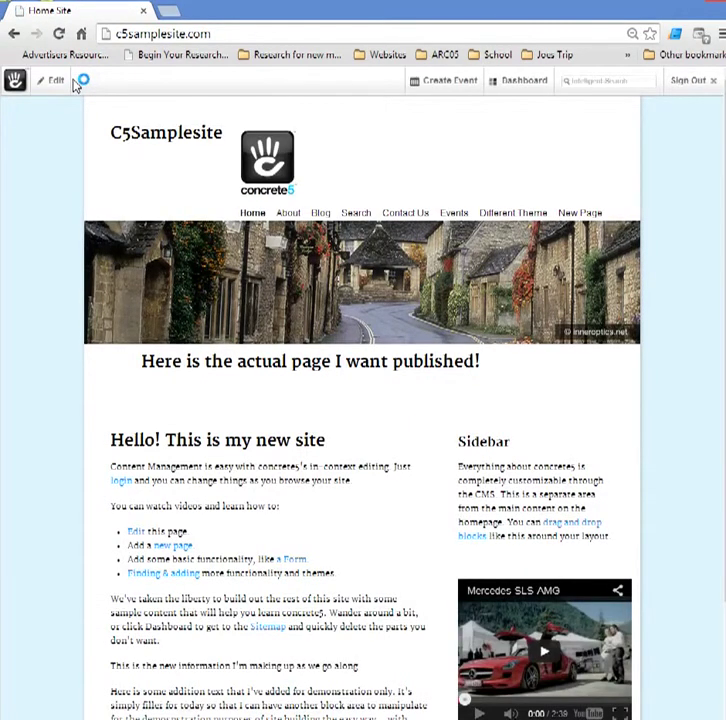
click(59, 33)
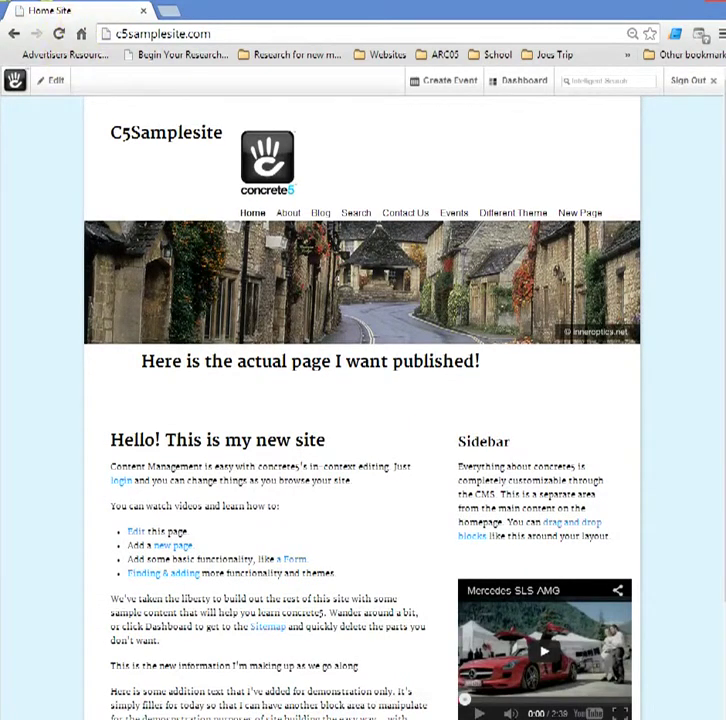